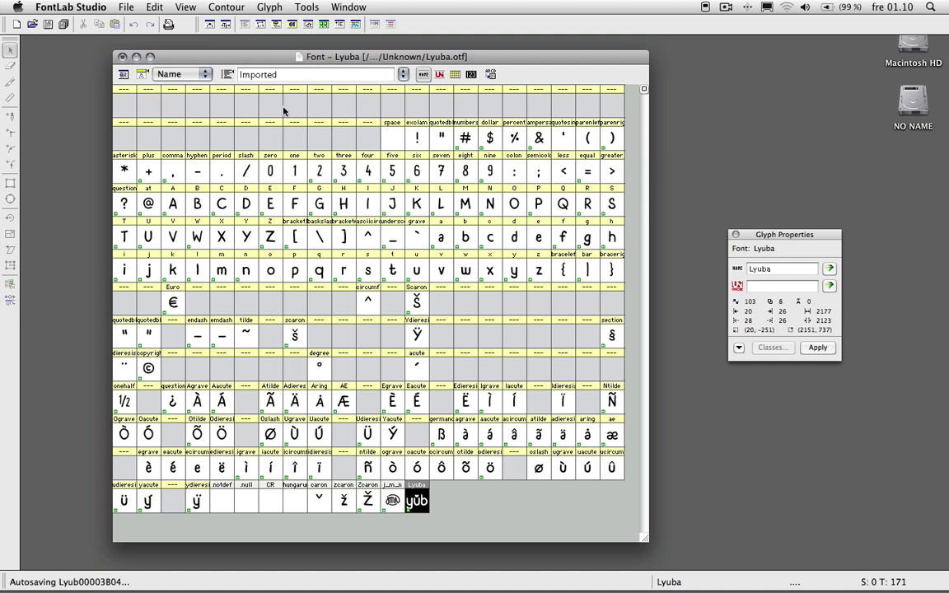
- Generate a new glyph named ff with Glyph > Generate Glyphs
click(270, 6)
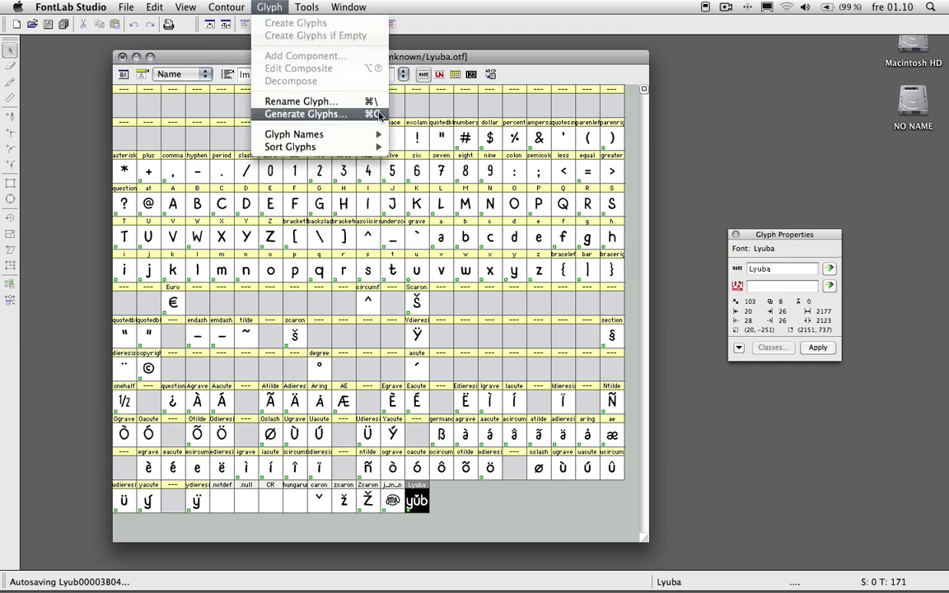
click(371, 114)
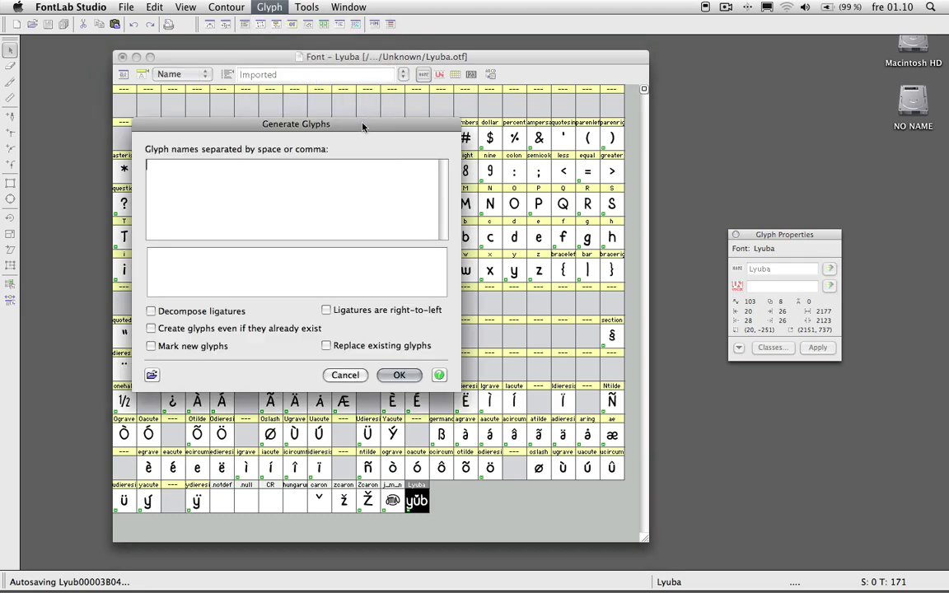
drag(321, 123, 411, 97)
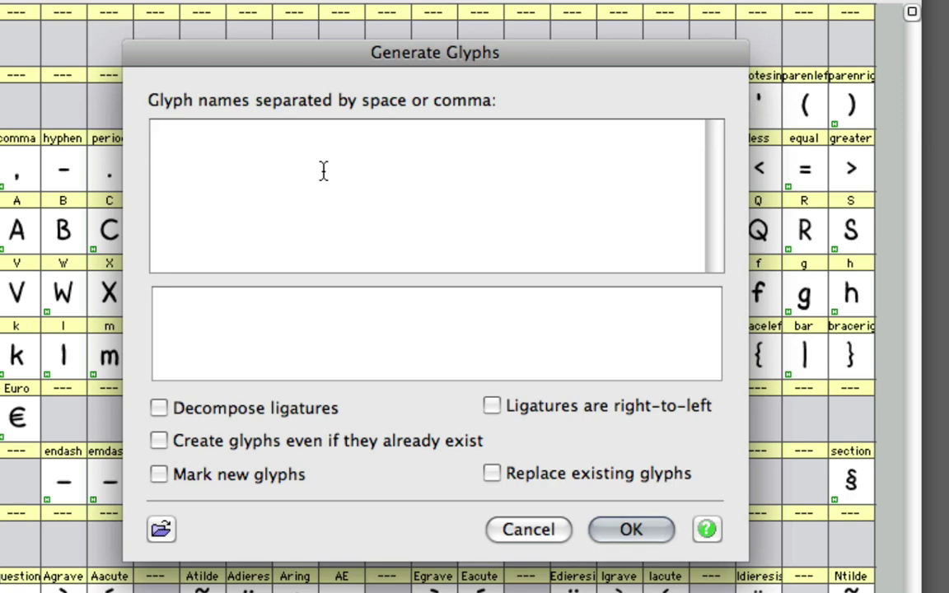
text(ff)
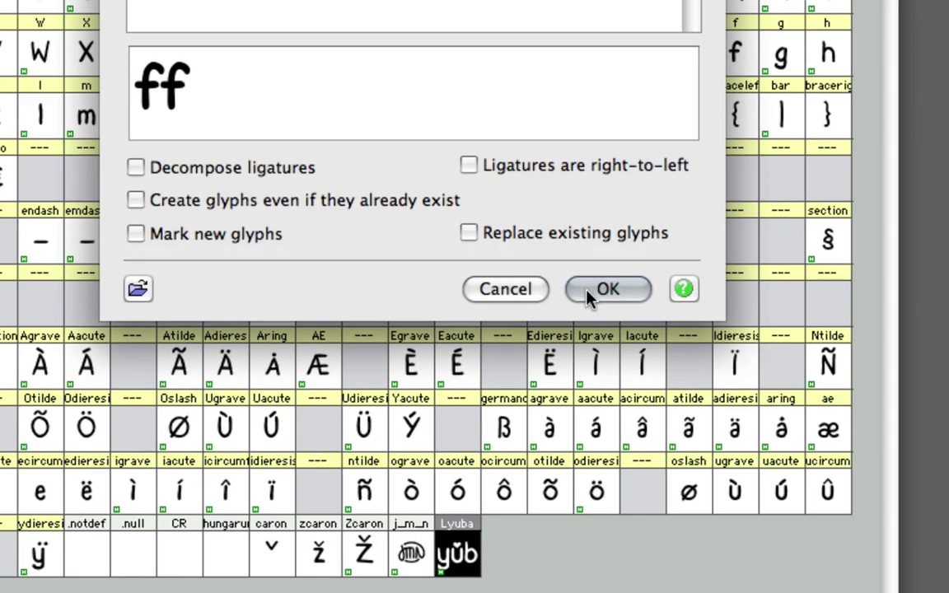
click(589, 297)
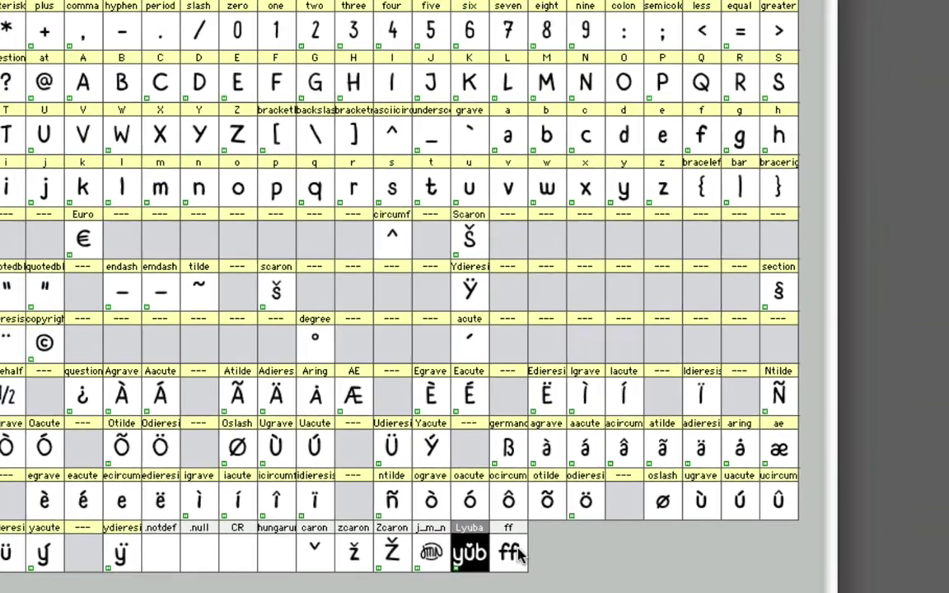
- Open the ff glyph and inspect its two f components by selecting each in turn
double_click(507, 554)
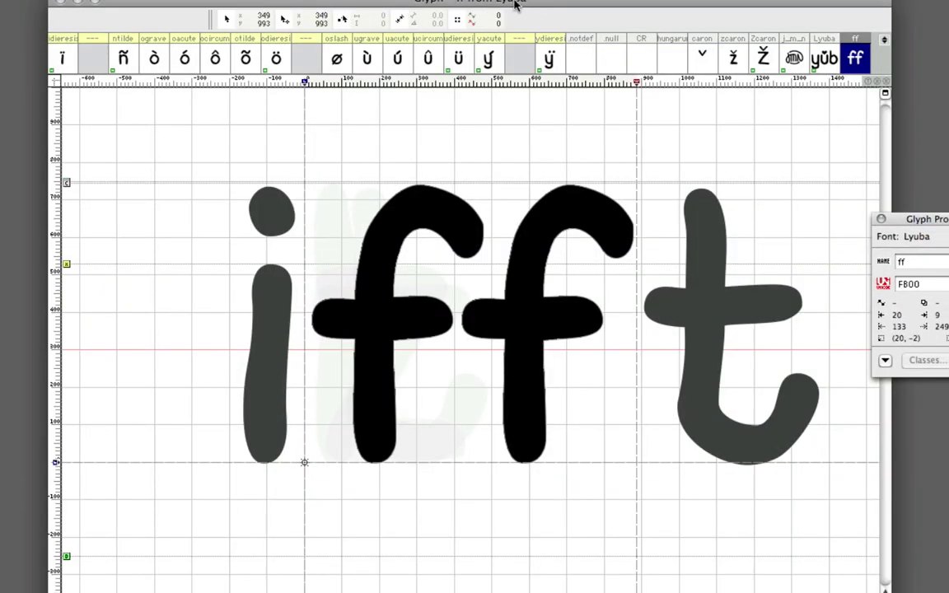
drag(517, 4, 507, 5)
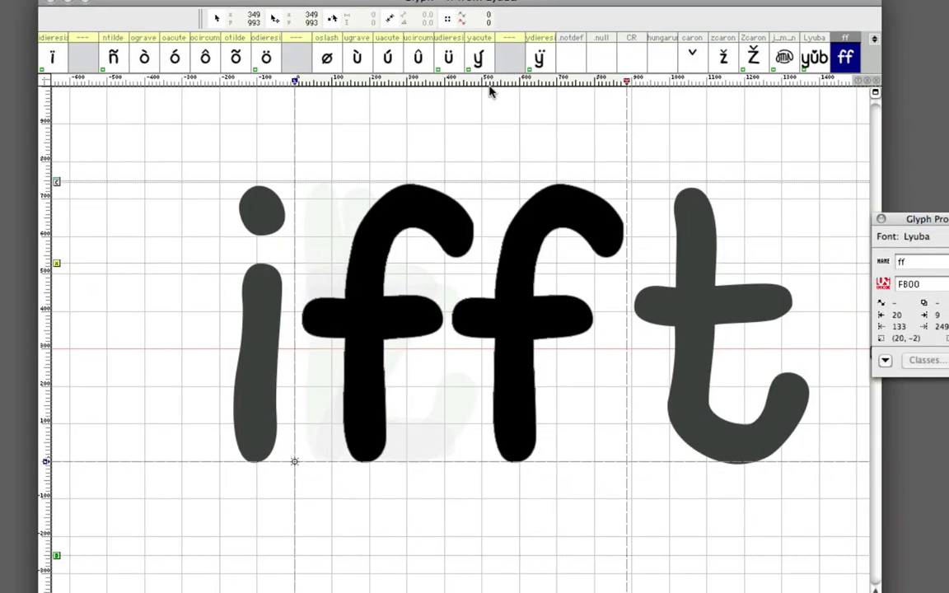
click(546, 211)
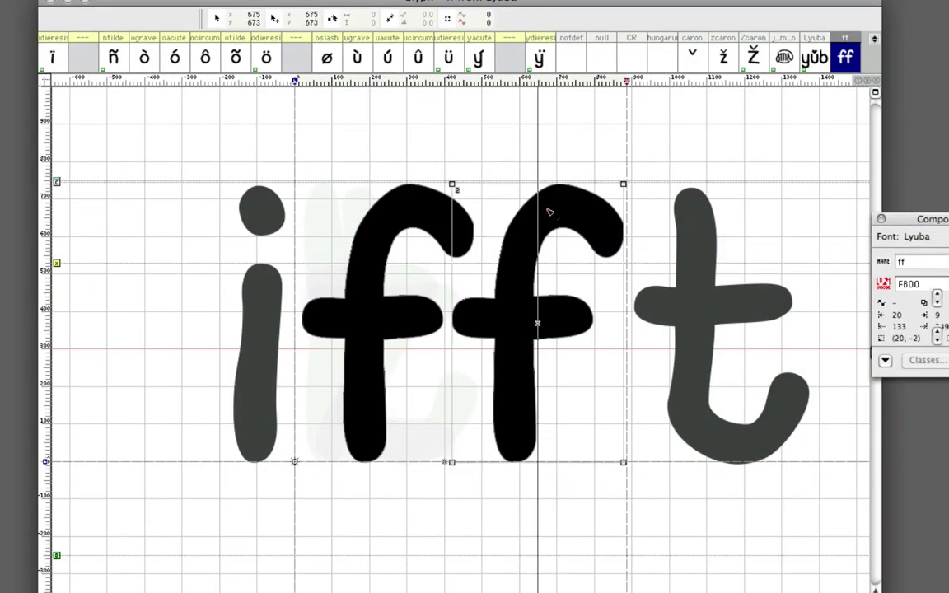
click(427, 214)
click(527, 218)
click(427, 218)
click(481, 198)
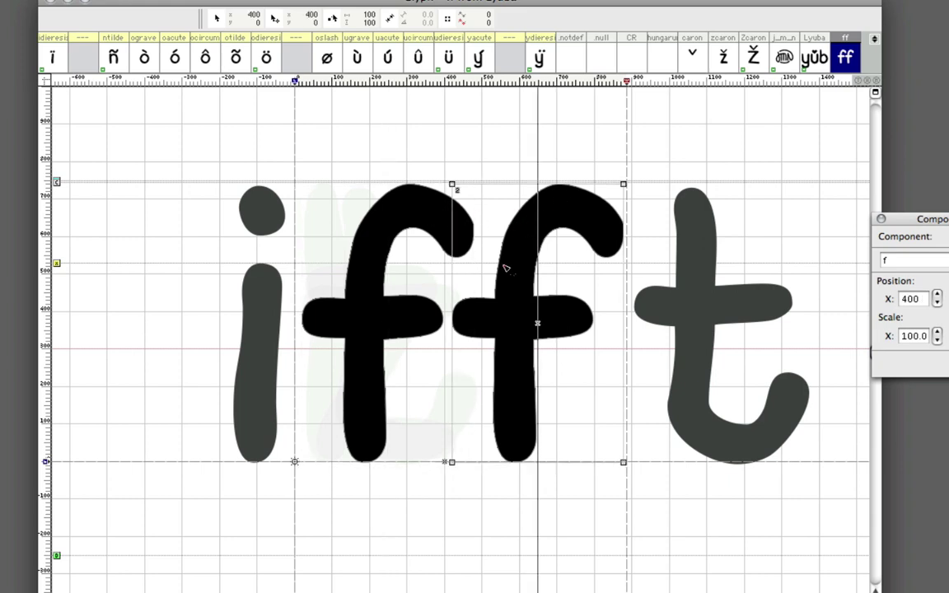
click(422, 216)
click(521, 213)
- Open the second f component's source glyph via Edit Component, then close the f window
right_click(527, 229)
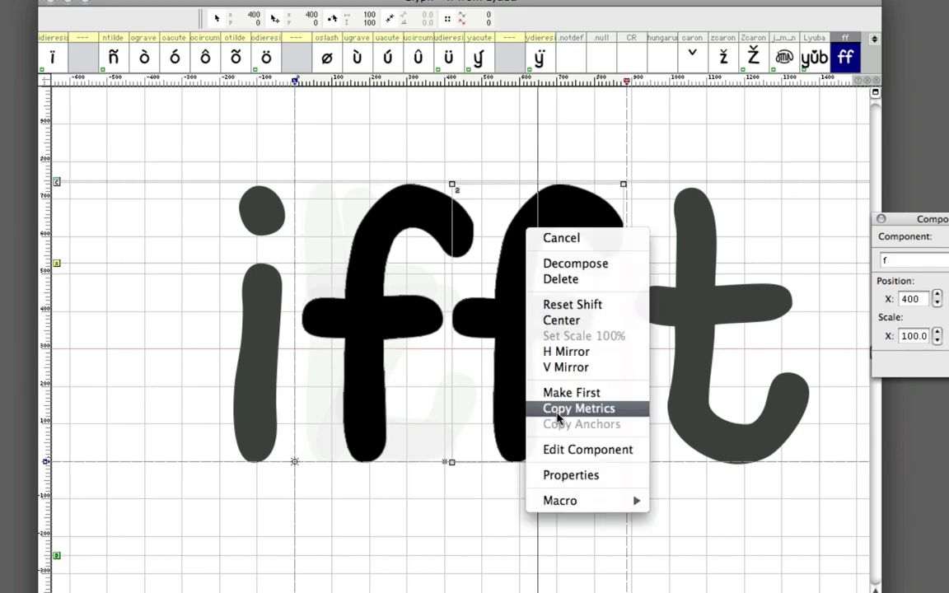
click(574, 452)
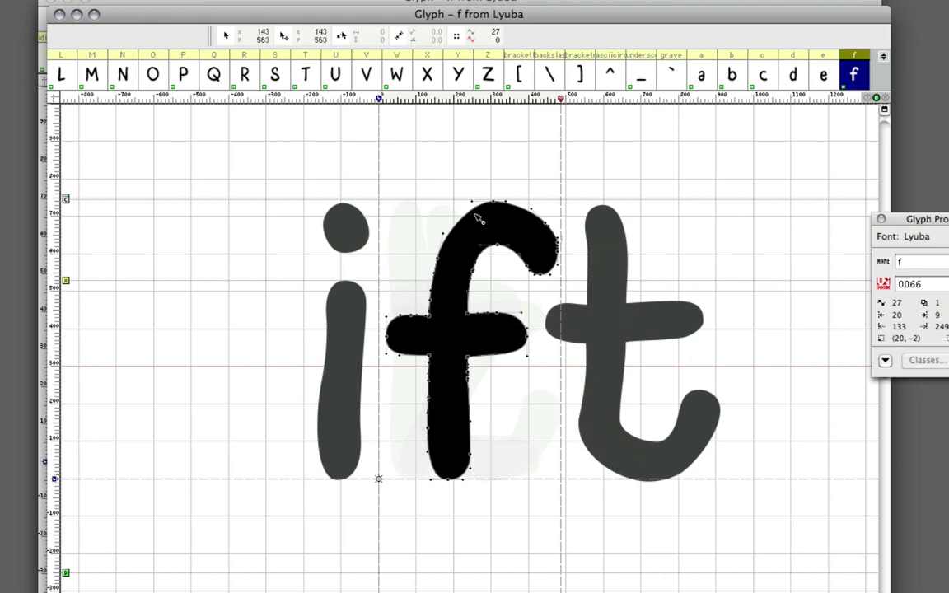
click(58, 14)
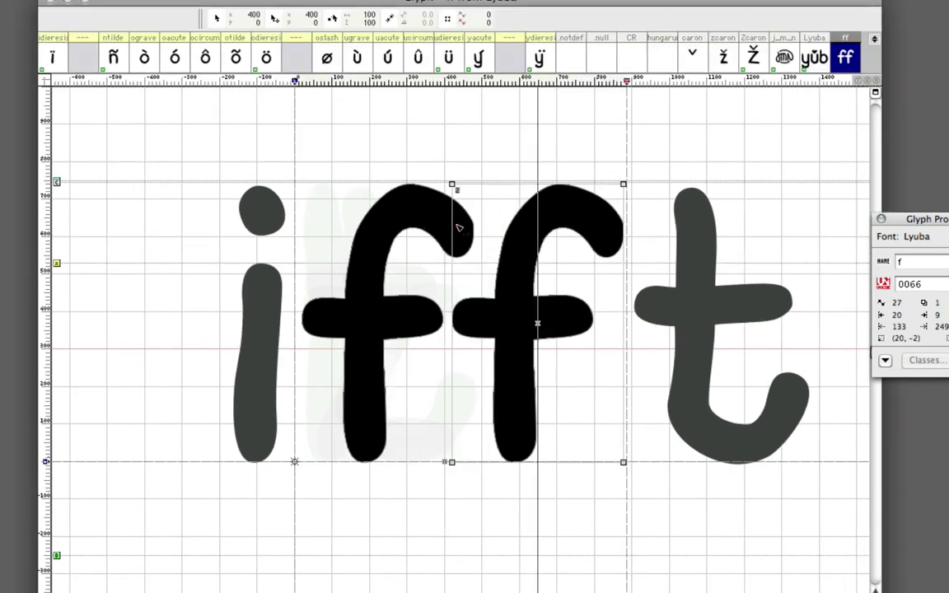
- Shift the second f component left until the crossbars overlap, then close the ff glyph window
click(497, 159)
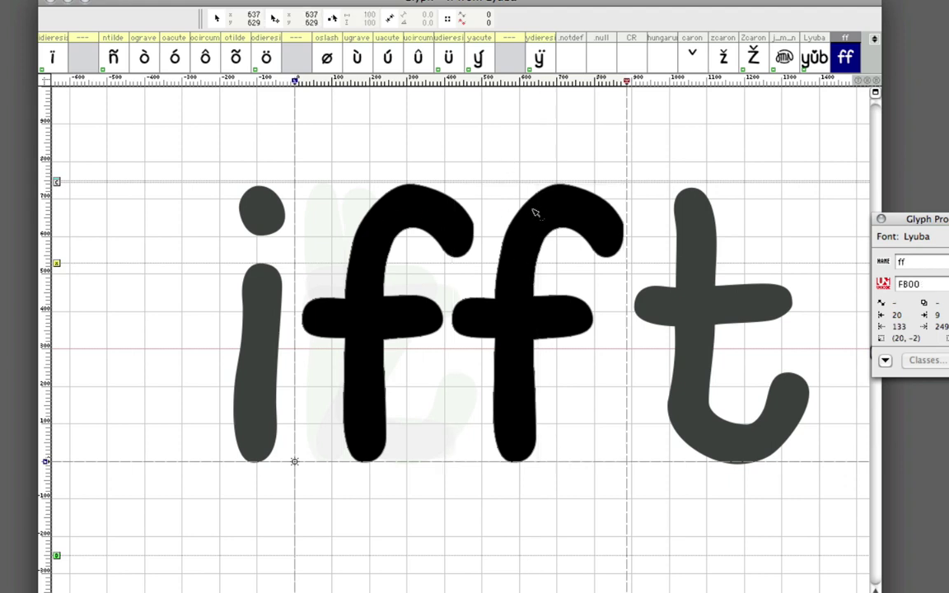
drag(535, 212, 508, 212)
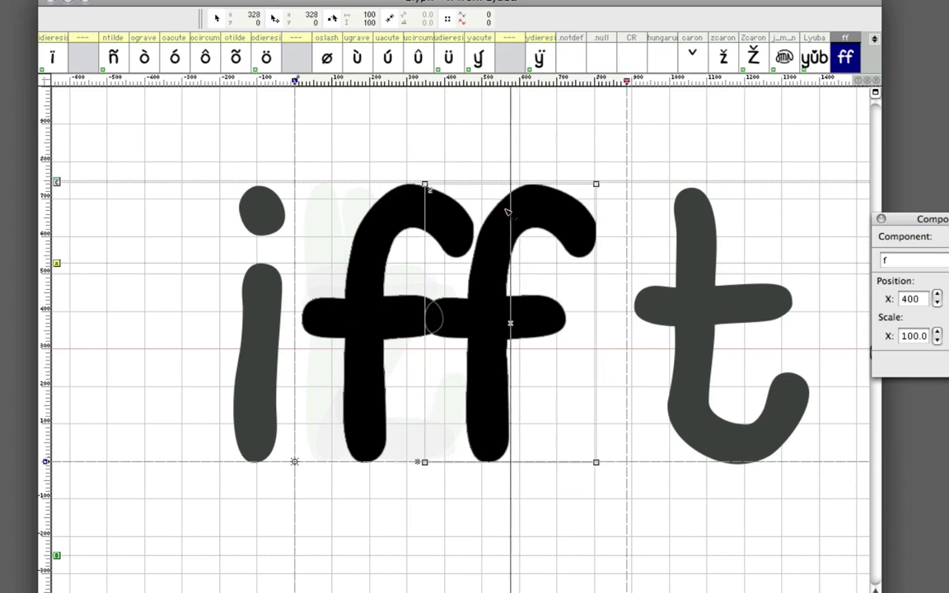
click(461, 161)
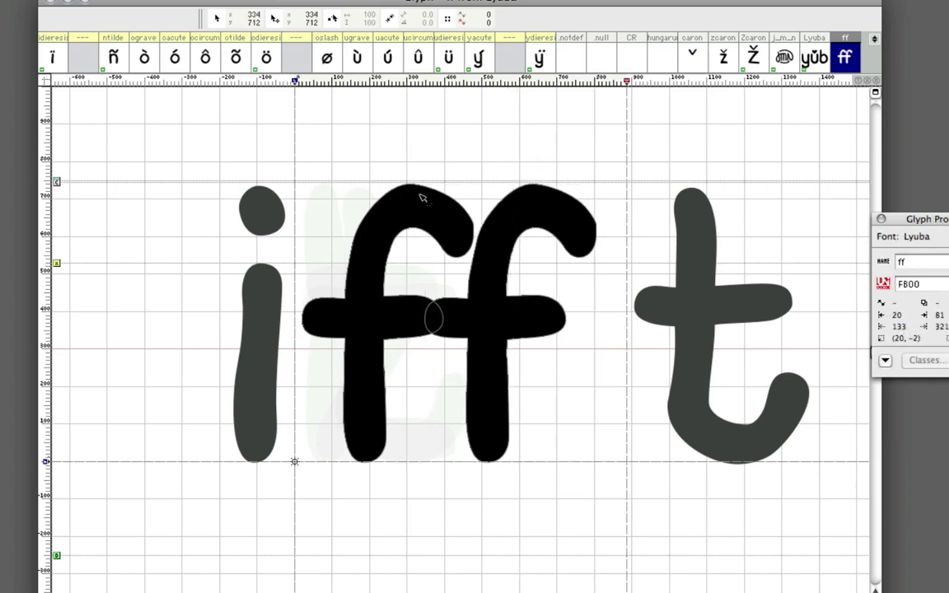
click(422, 198)
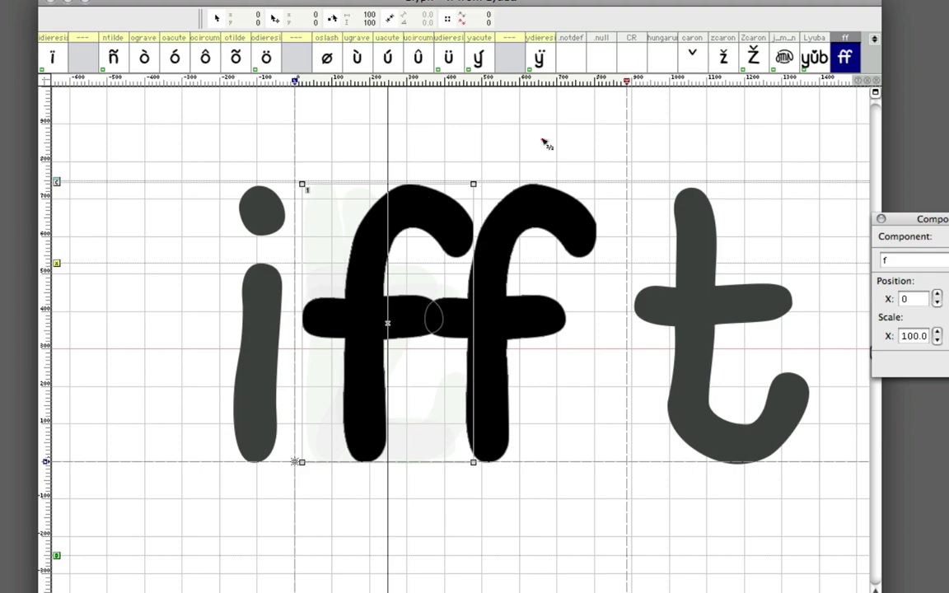
click(457, 262)
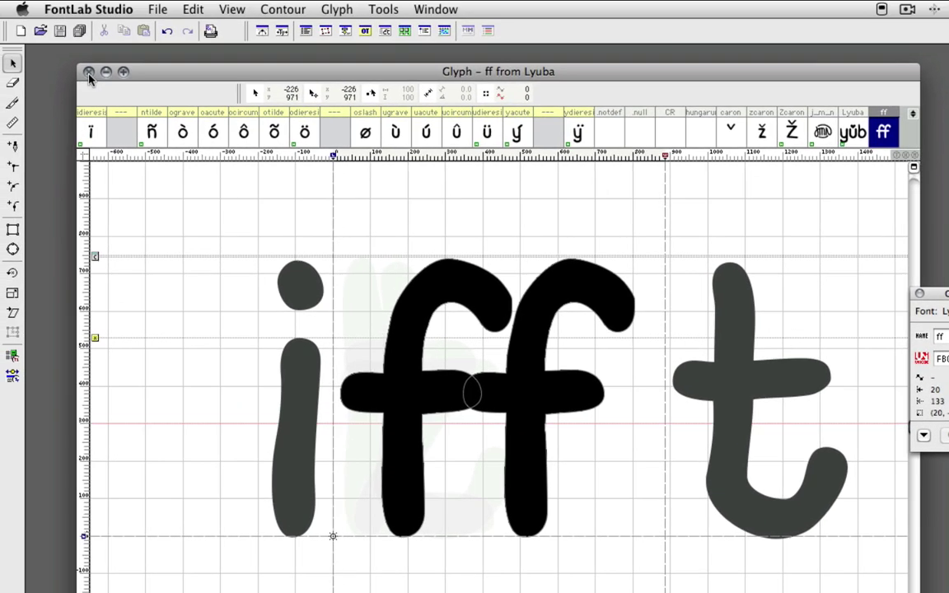
click(88, 73)
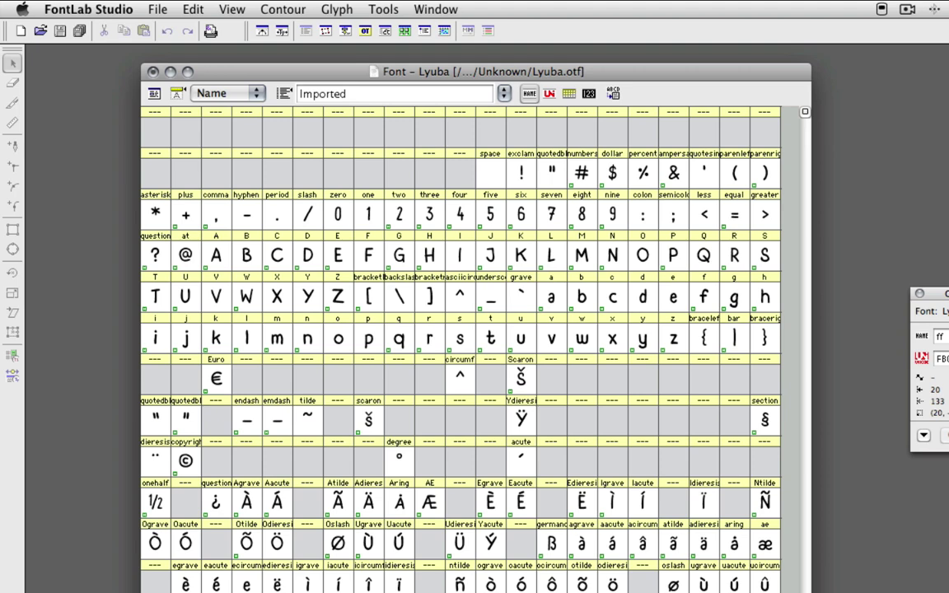
- Add a new OpenType feature and rename both xxxx placeholder tags to liga
click(365, 32)
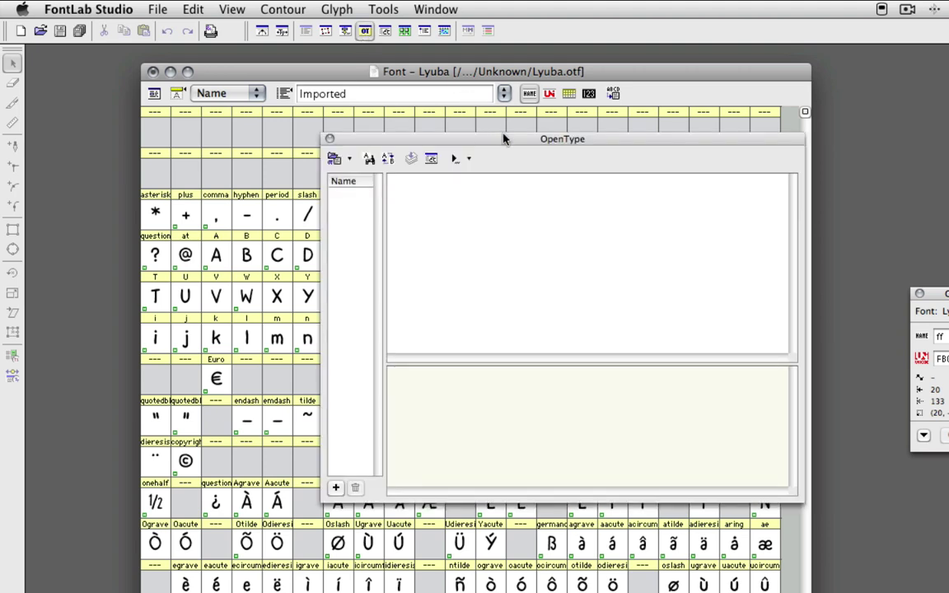
drag(505, 136, 490, 152)
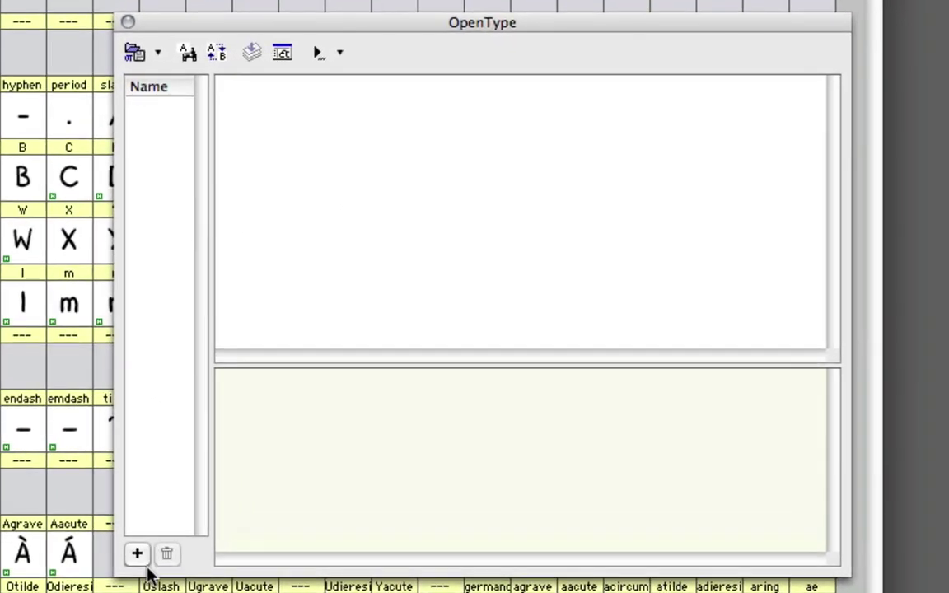
click(167, 545)
double_click(297, 83)
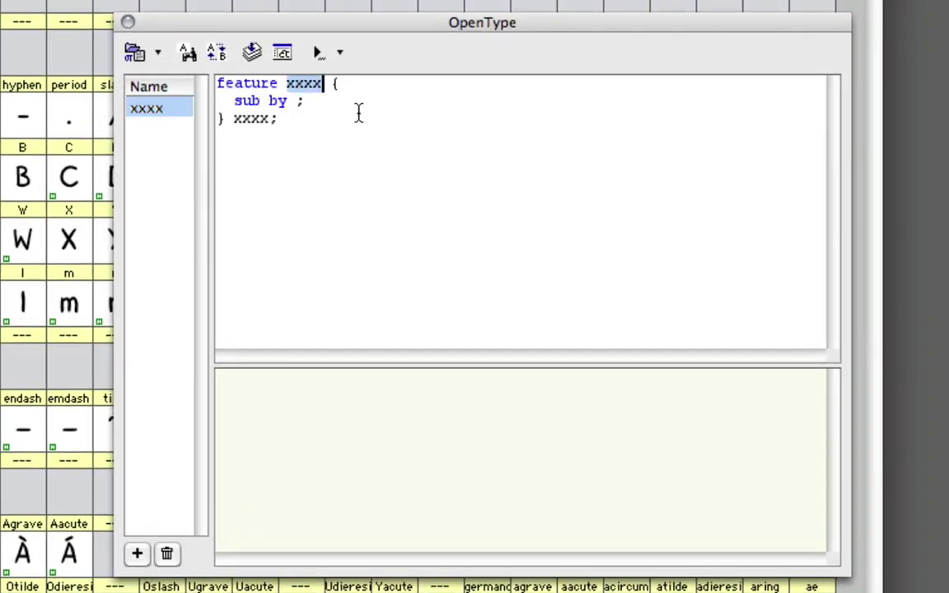
text(liga)
key(Down)
key(Down)
key(Left)
key(shift+Left)
key(shift+Left)
key(shift+Left)
key(shift+Left)
text(liga)
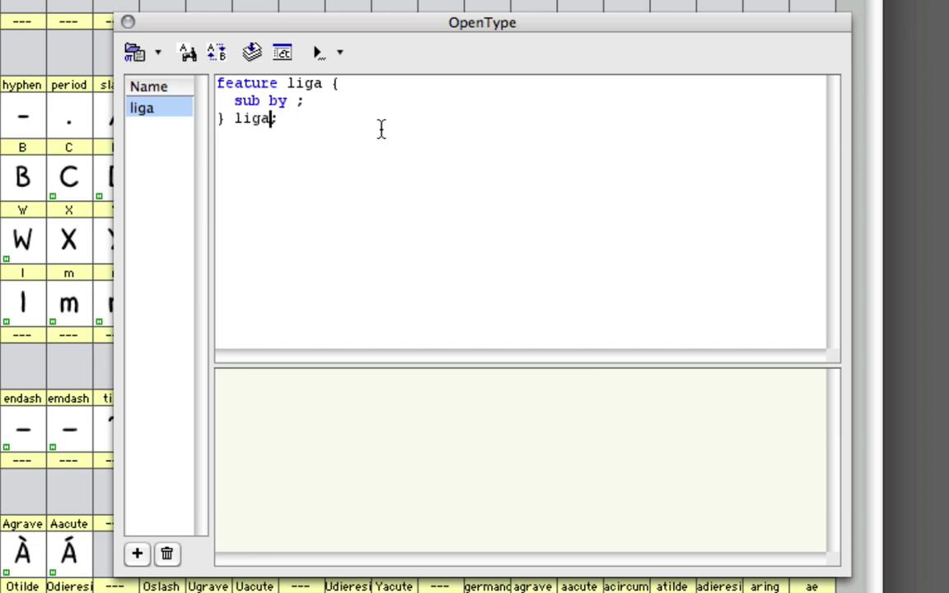
- Complete the liga rule so it reads sub f f by ff;
key(Up)
text(f f)
key(Right)
key(Right)
key(Right)
key(Right)
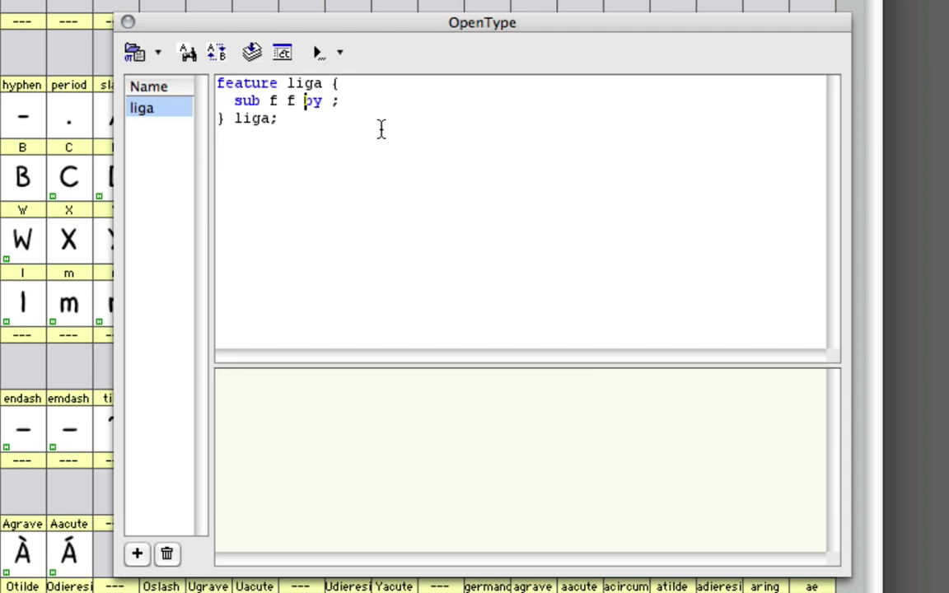
key(Right)
key(Right)
key(Right)
key(Right)
text(ff)
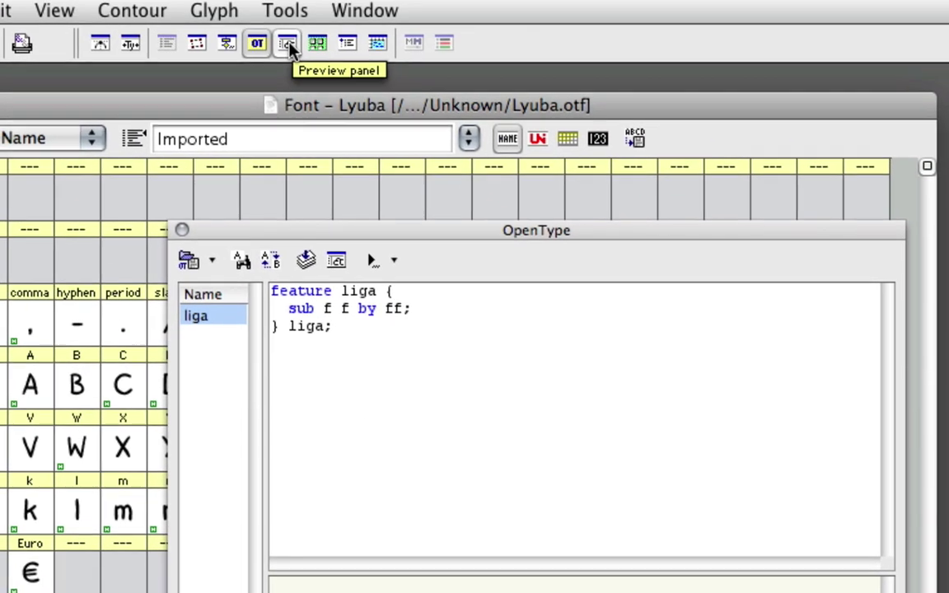
click(288, 43)
- Preview sample text ff, toggling liga to compare separate f's against the ff ligature
click(94, 290)
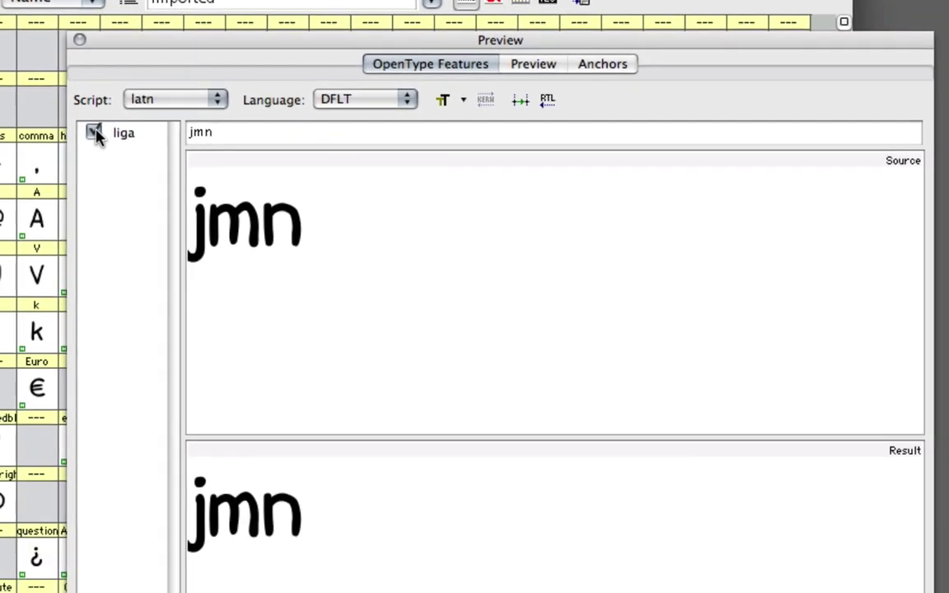
click(94, 133)
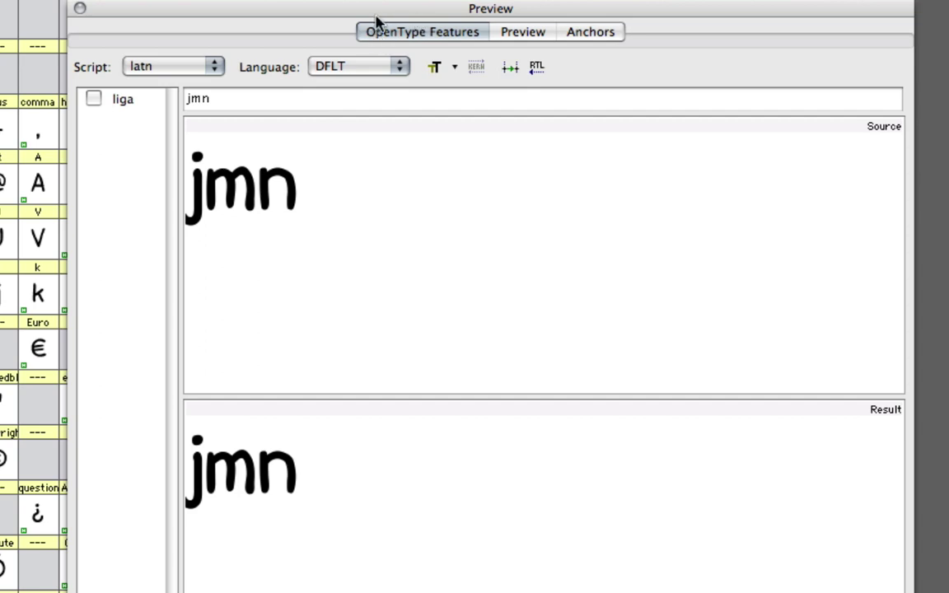
click(226, 100)
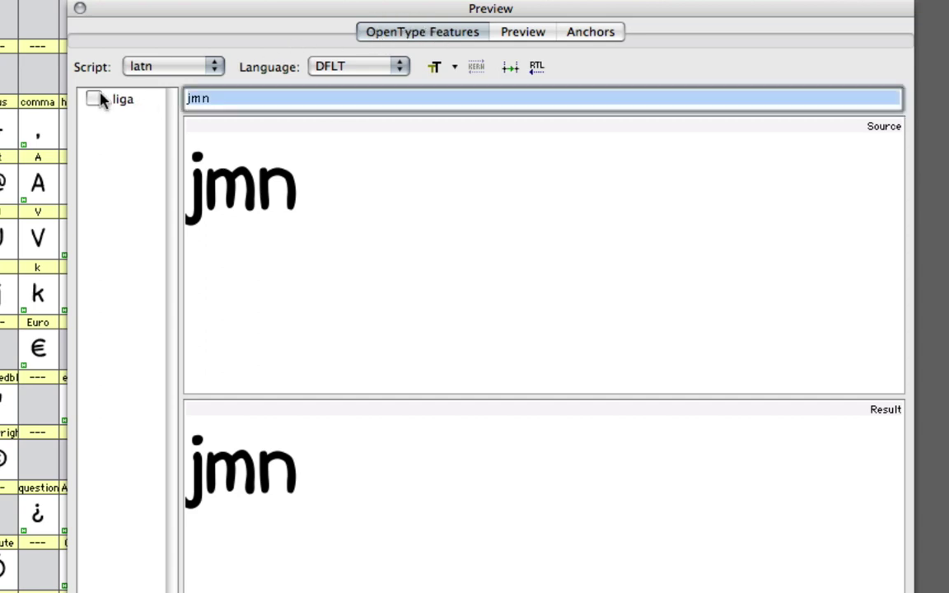
text(ff)
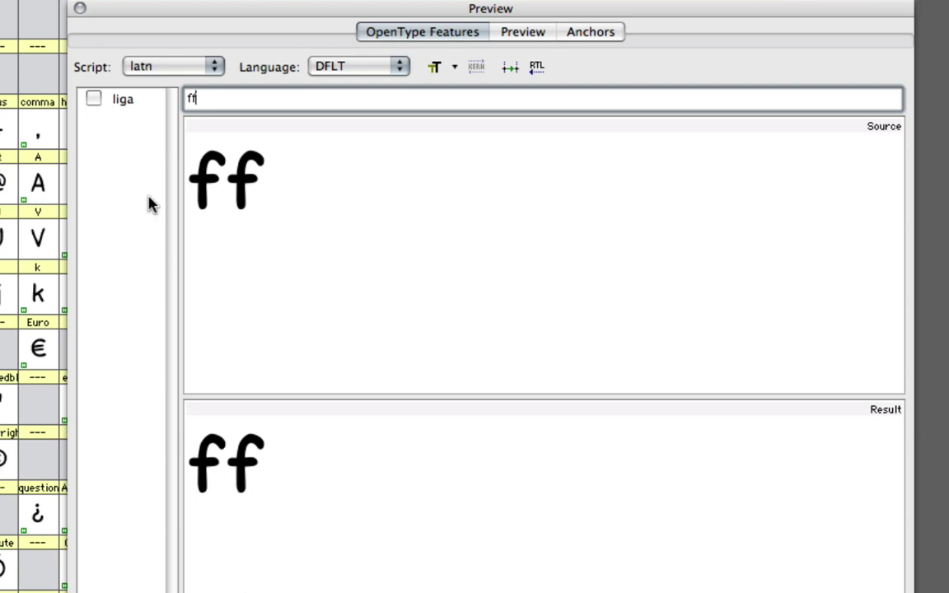
click(94, 99)
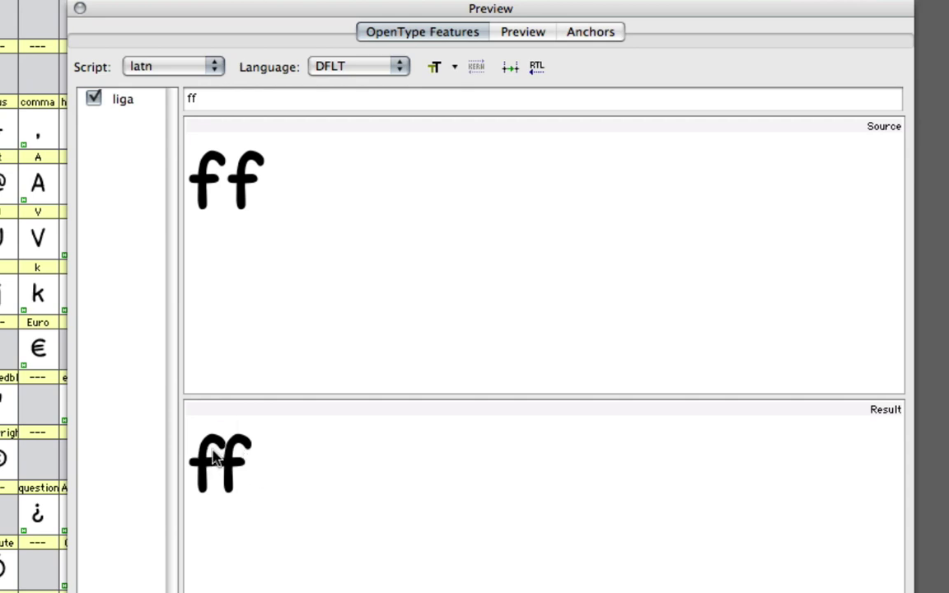
click(95, 100)
click(95, 100)
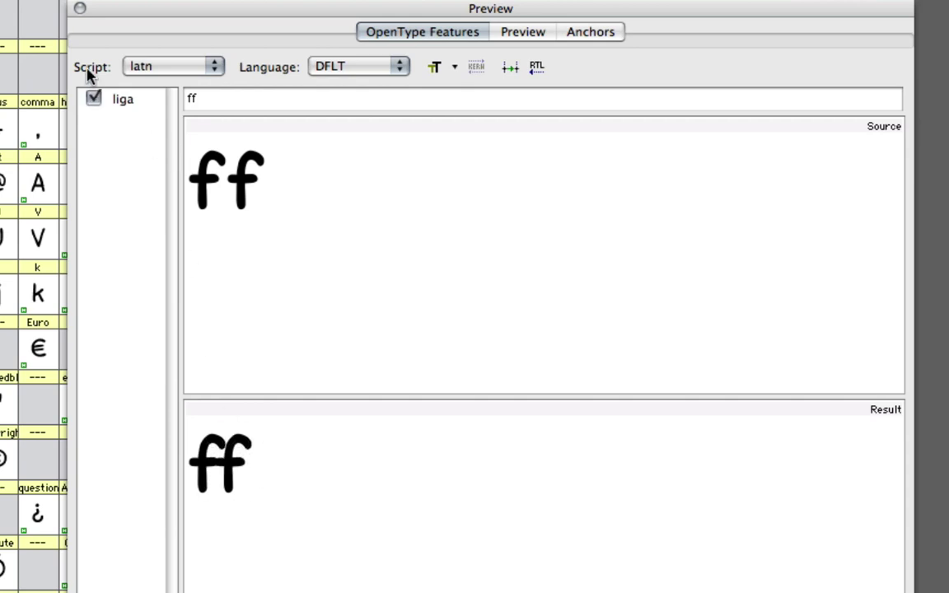
click(80, 10)
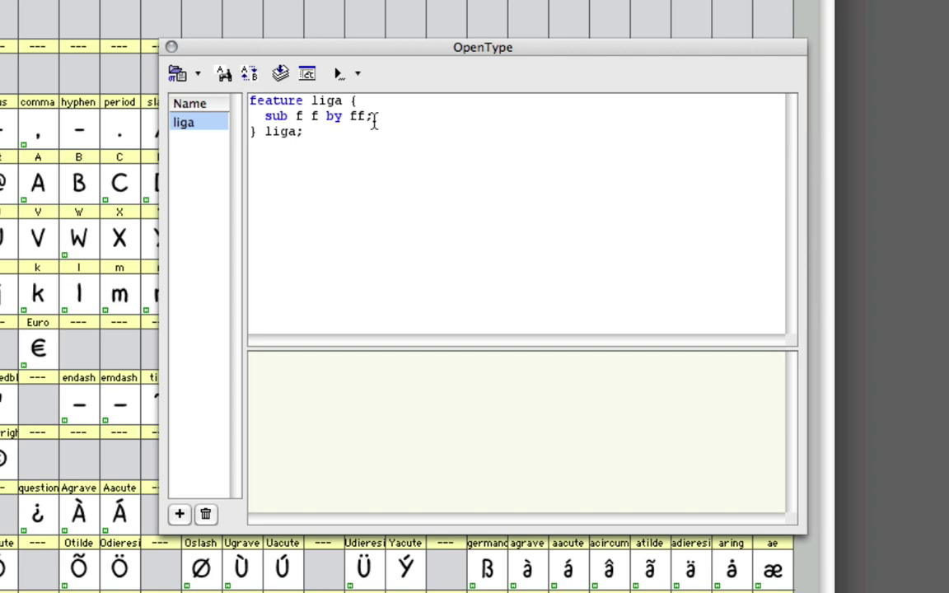
- Select the sub f f by ff; rule and paste three copies on new lines below it
drag(374, 116, 239, 112)
key(super+c)
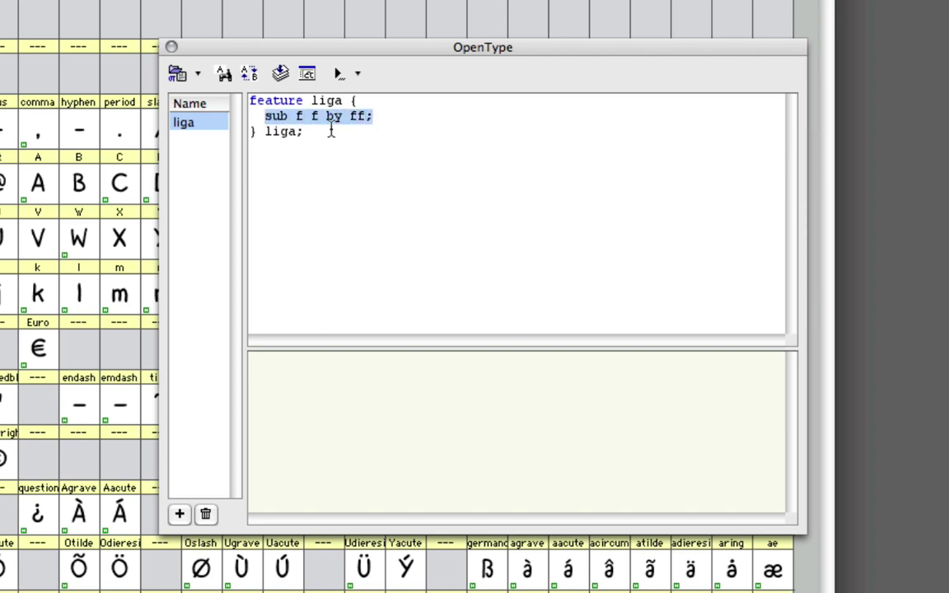
key(Right)
key(Return)
key(super+v)
key(Return)
key(super+v)
key(Return)
key(super+v)
- Delete the extra pasted rules so only one duplicate sub f f by ff; line remains
key(Up)
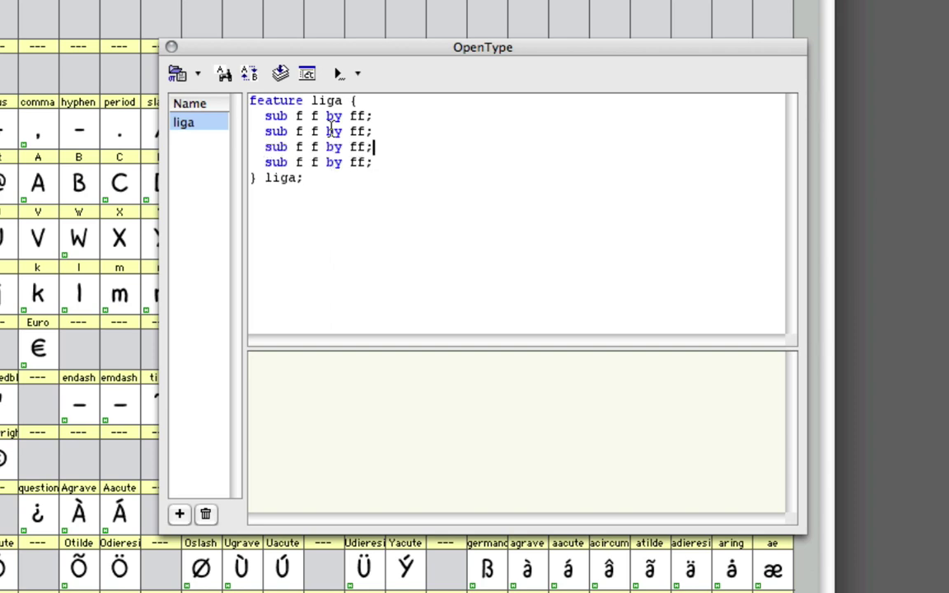
key(Up)
key(Left)
key(Down)
key(Down)
key(super+Right)
key(super+shift+Left)
key(BackSpace)
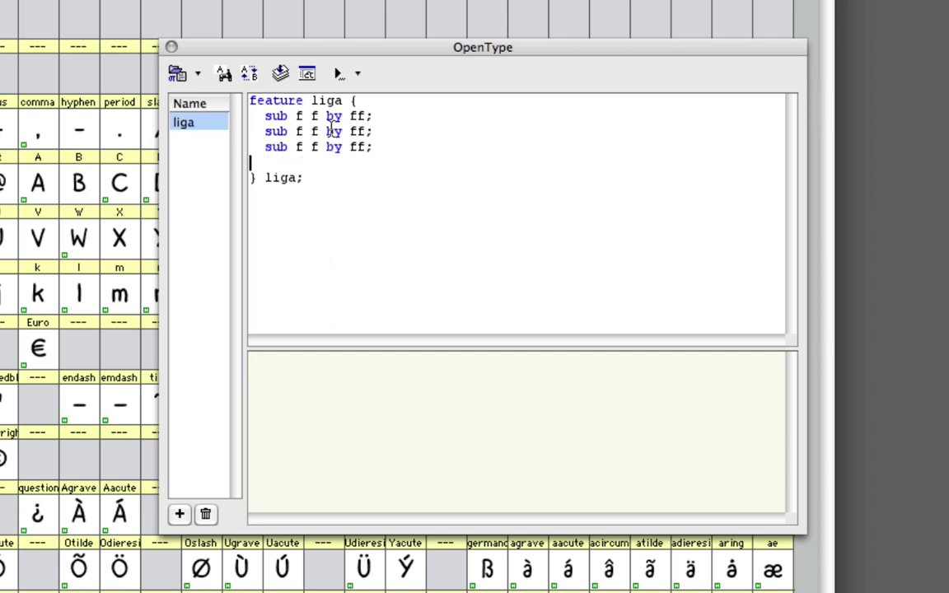
key(BackSpace)
key(super+shift+Left)
key(BackSpace)
key(BackSpace)
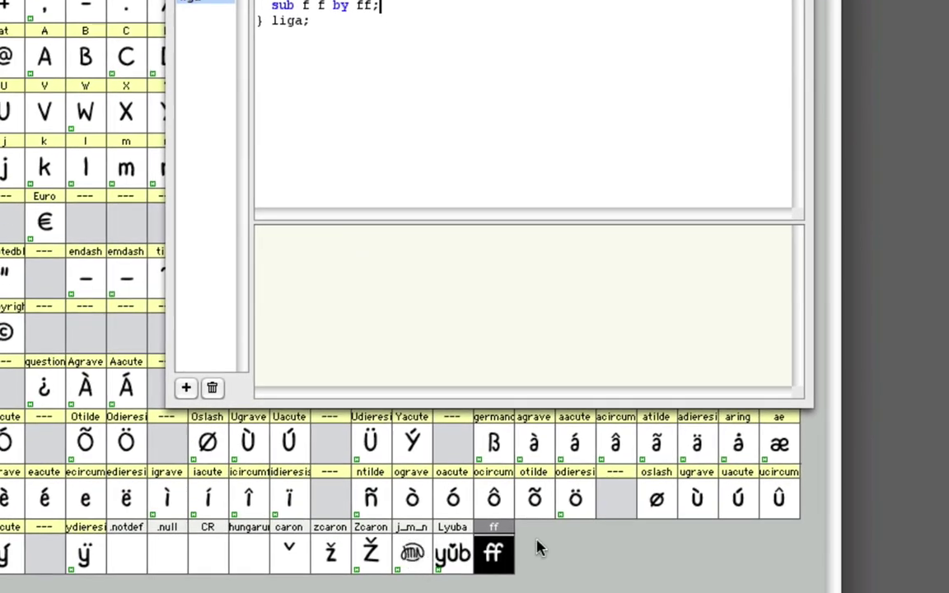
- Open the j_m_n ligature glyph to view it beside the feature editor
double_click(415, 558)
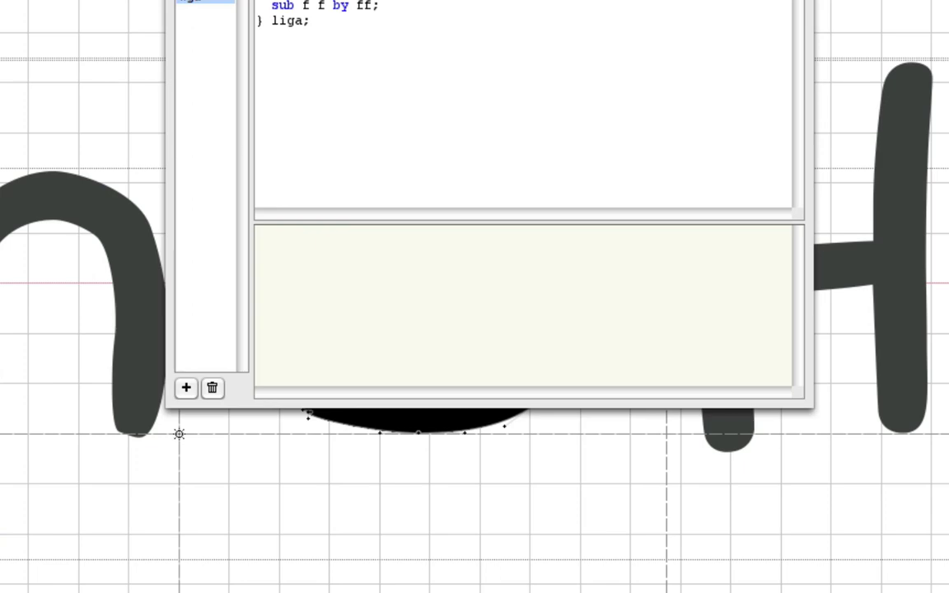
drag(231, 2, 892, 377)
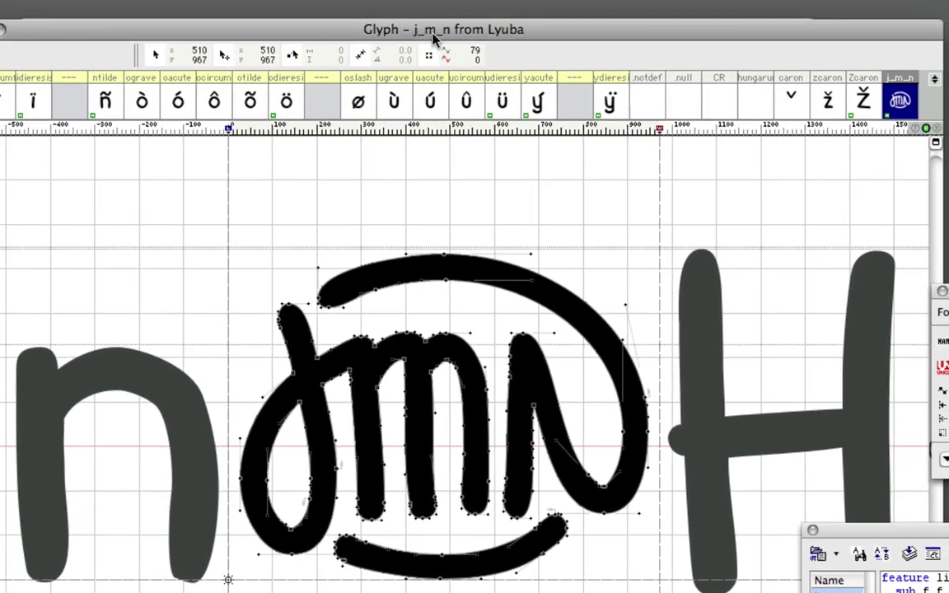
drag(874, 530, 711, 463)
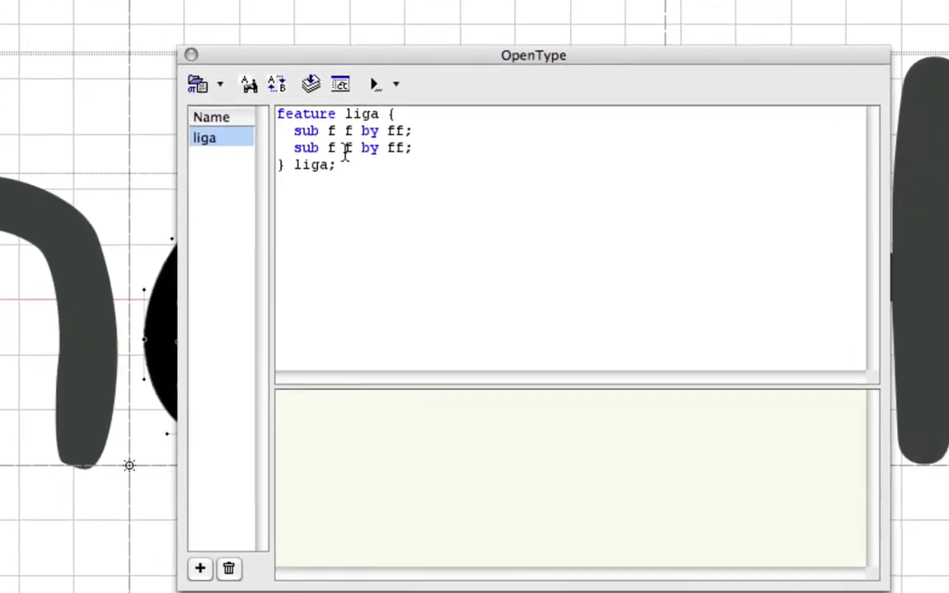
- Change the duplicate rule's input letters from f f to j m n
click(346, 154)
key(shift+Left)
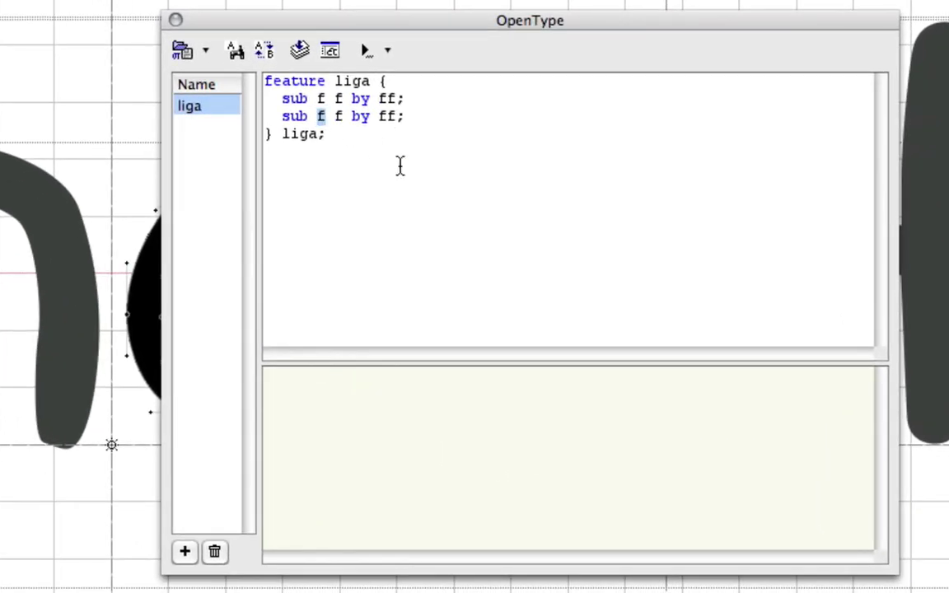
text(j)
key(Right)
key(shift+Right)
text(m)
key(Right)
text(n)
- Replace the ff target with j_m_n so the rule reads sub j m n by j_m_n;
key(Right)
key(Right)
key(Right)
key(shift+Right)
key(shift+Right)
key(Left)
key(Left)
key(Left)
key(Left)
key(Left)
key(Left)
key(Left)
key(Left)
key(Left)
key(Left)
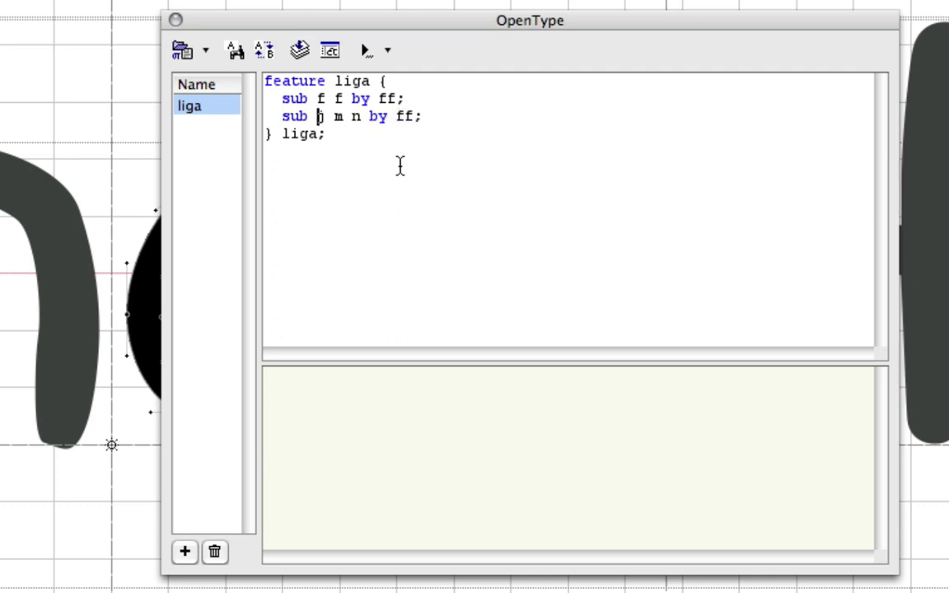
key(Right)
key(Right)
key(Right)
key(Right)
key(Right)
key(Right)
key(Right)
key(Right)
key(shift+Right)
key(shift+Right)
text(j_m_n)
key(Left)
key(Left)
key(Left)
key(Left)
key(Right)
key(Right)
key(Left)
key(Right)
key(Right)
key(Right)
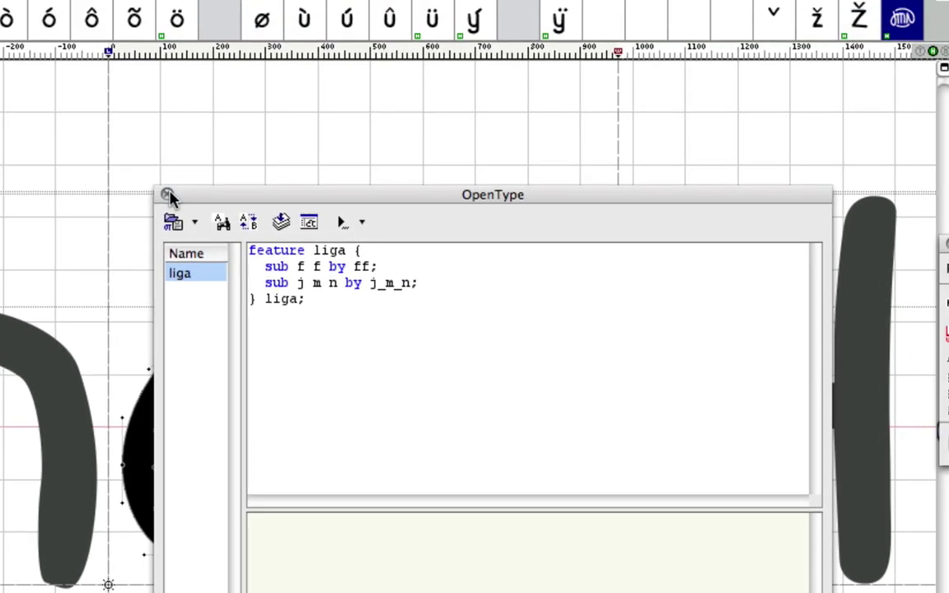
- Close the feature editor and preview sample text jmn rendered as the j_m_n ligature
click(168, 196)
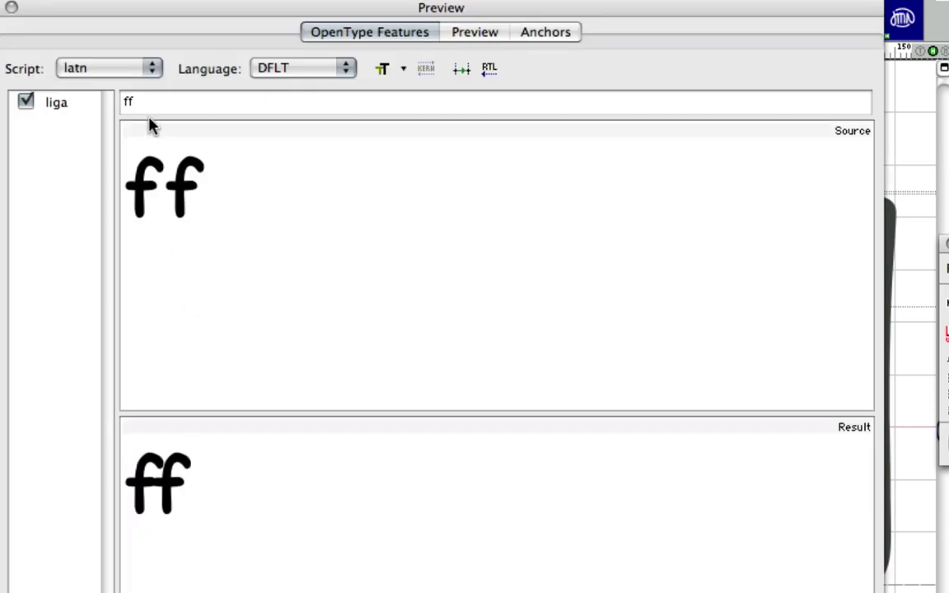
click(157, 105)
double_click(158, 106)
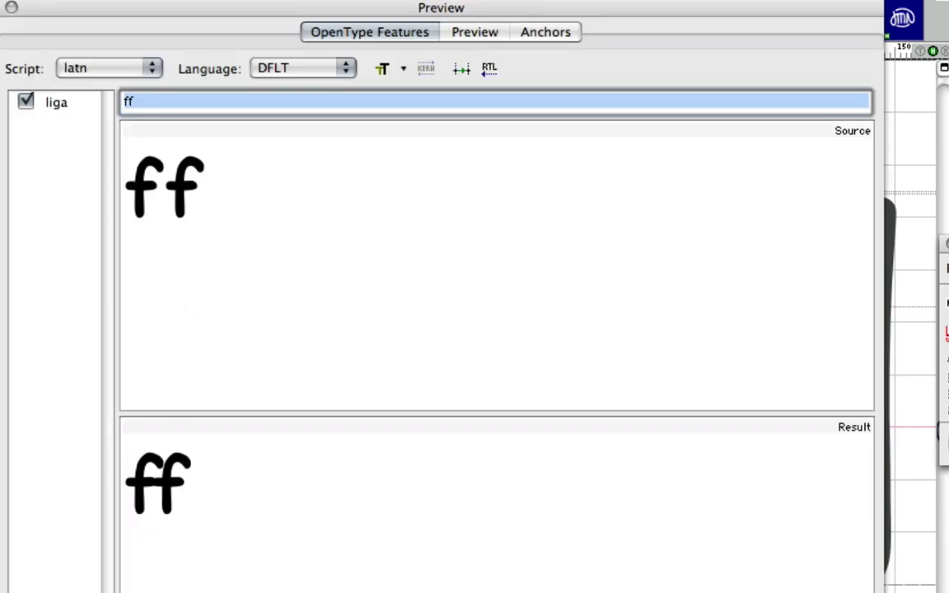
text(jmn)
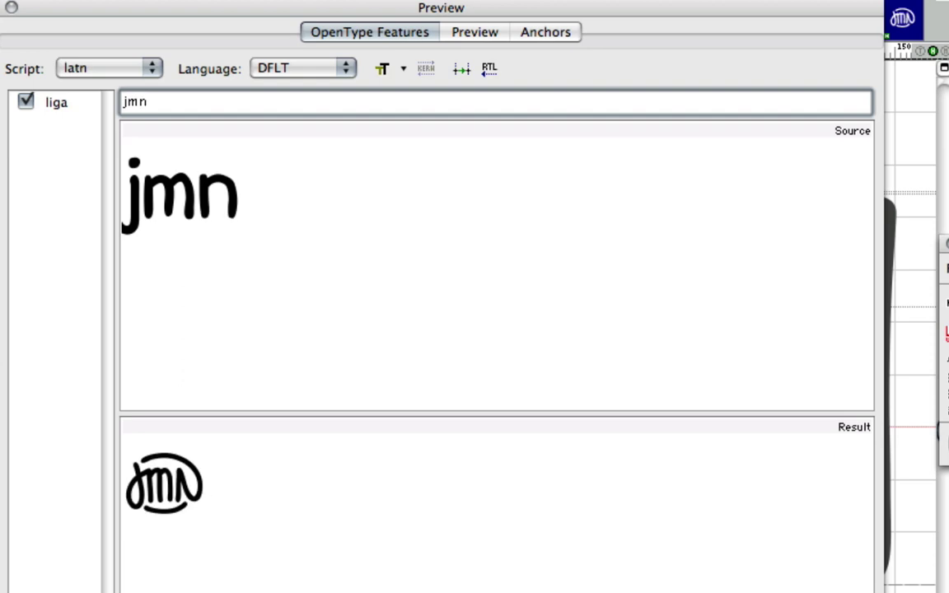